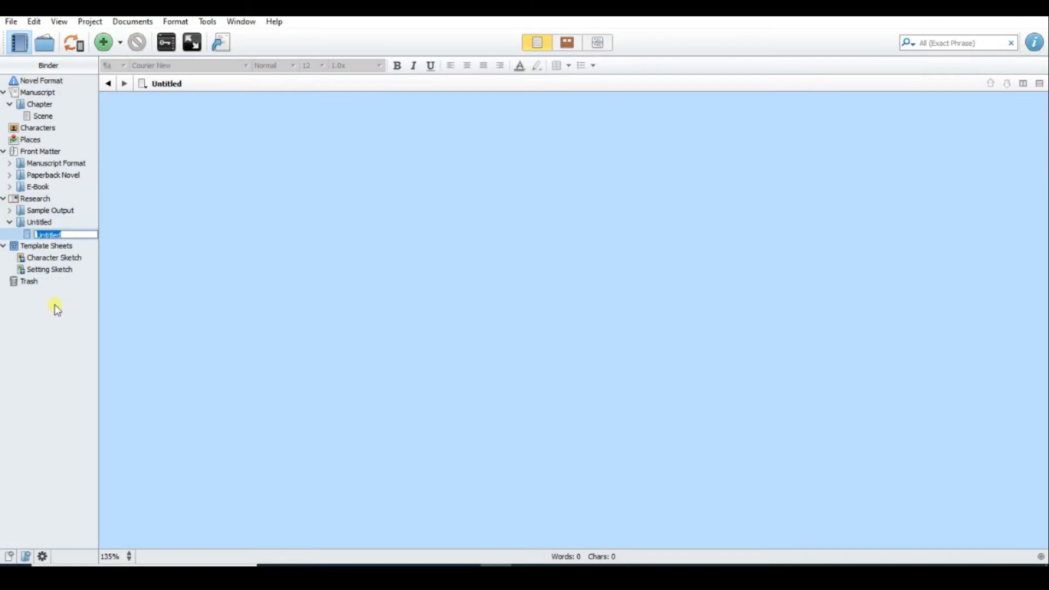
# - Rename the untitled folder under Research as "Web research"
pyautogui.click(42, 221)
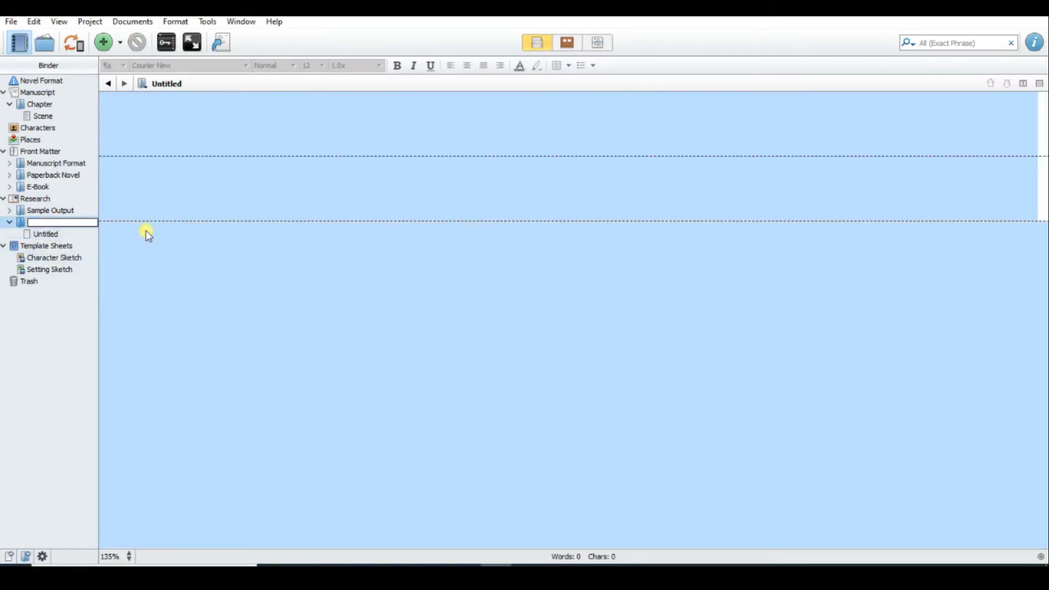
pyautogui.write('Web research')
pyautogui.press('Return')
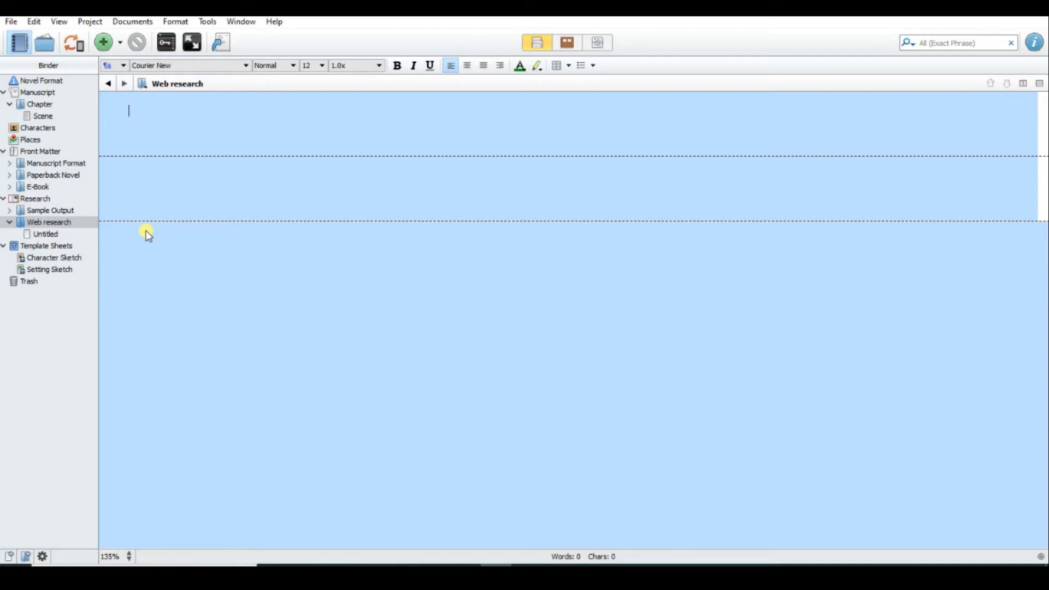
pyautogui.click(44, 222)
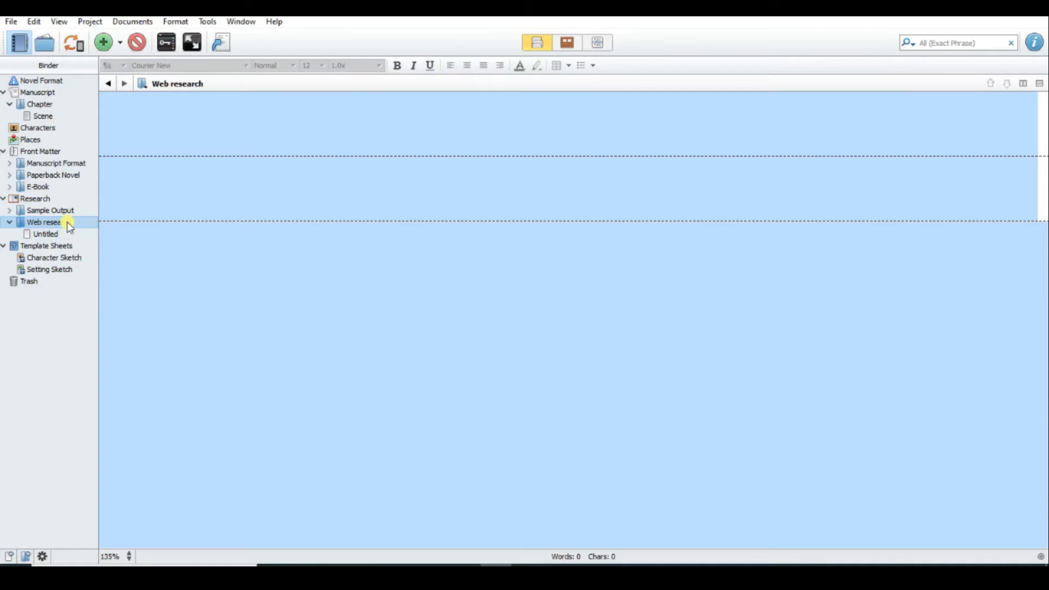
# - View the contents of the Chapter and Manuscript folders as index cards on the corkboard
pyautogui.click(22, 105)
pyautogui.click(23, 105)
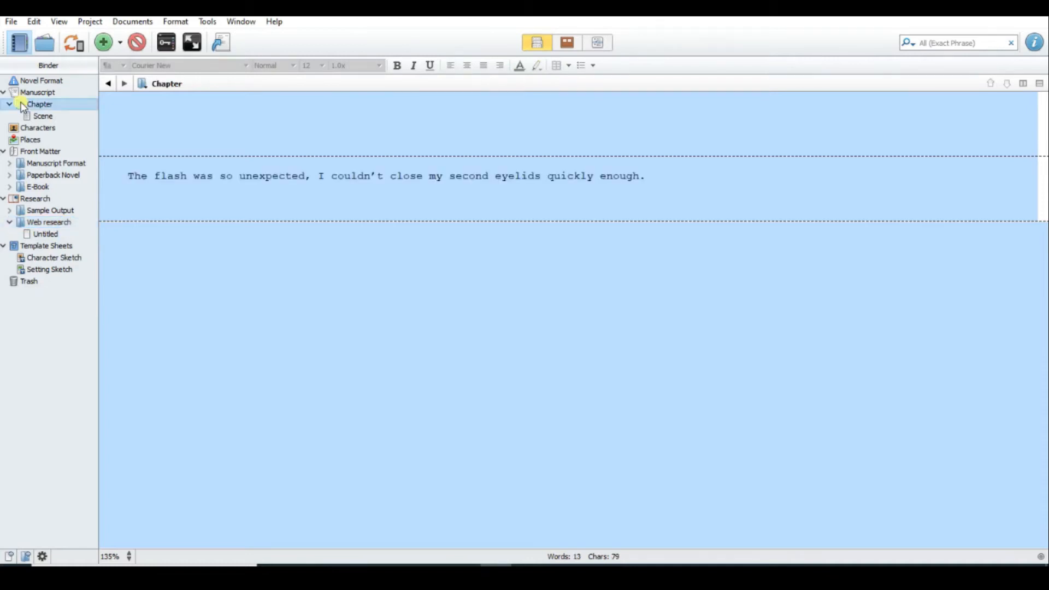
pyautogui.click(567, 42)
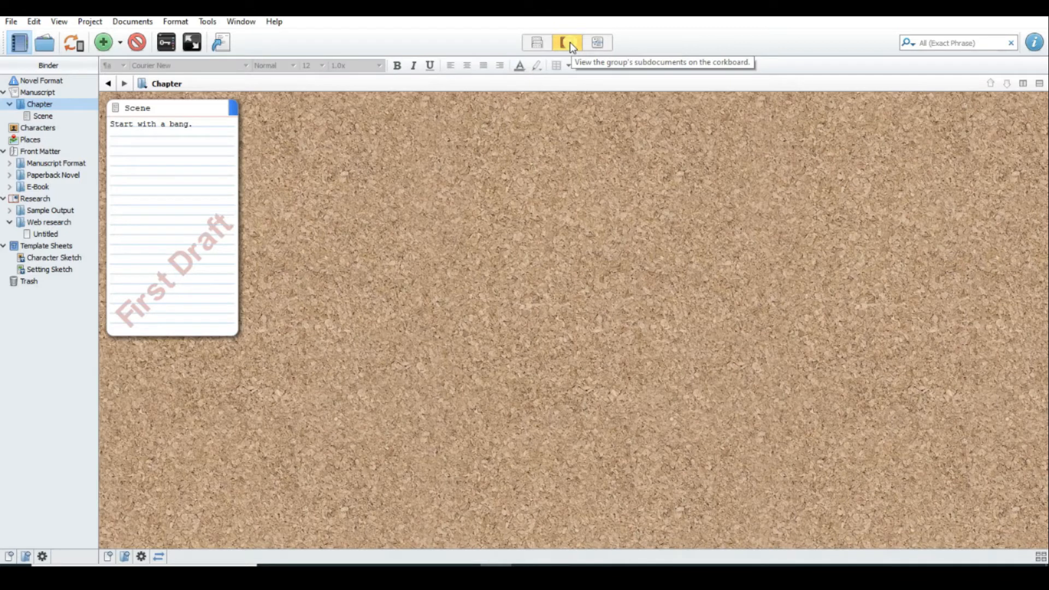
pyautogui.click(20, 93)
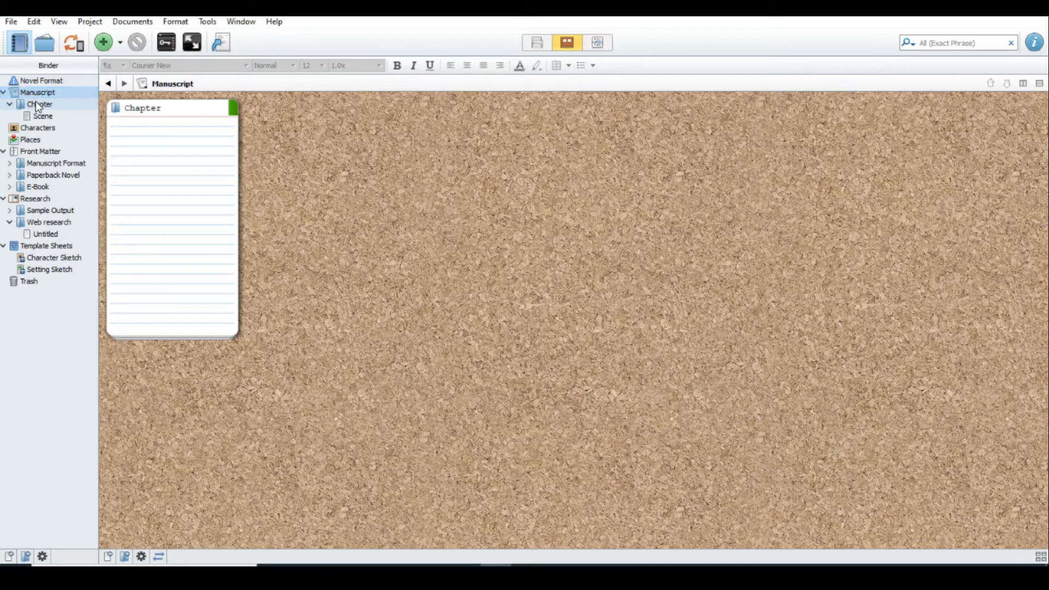
pyautogui.click(35, 103)
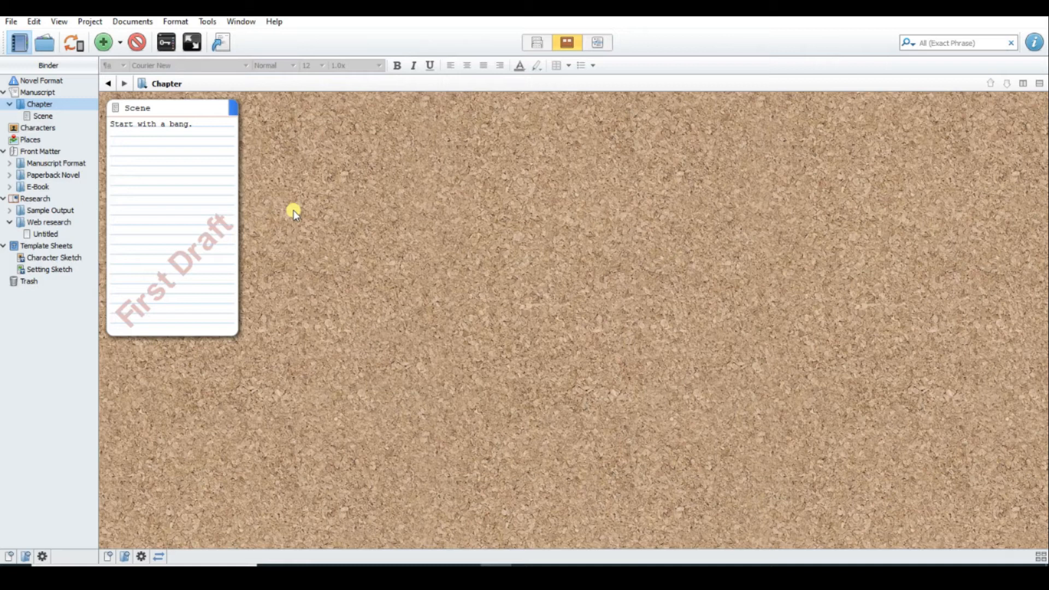
# - Open the synopsis on the Scene index card and look through it
pyautogui.click(196, 204)
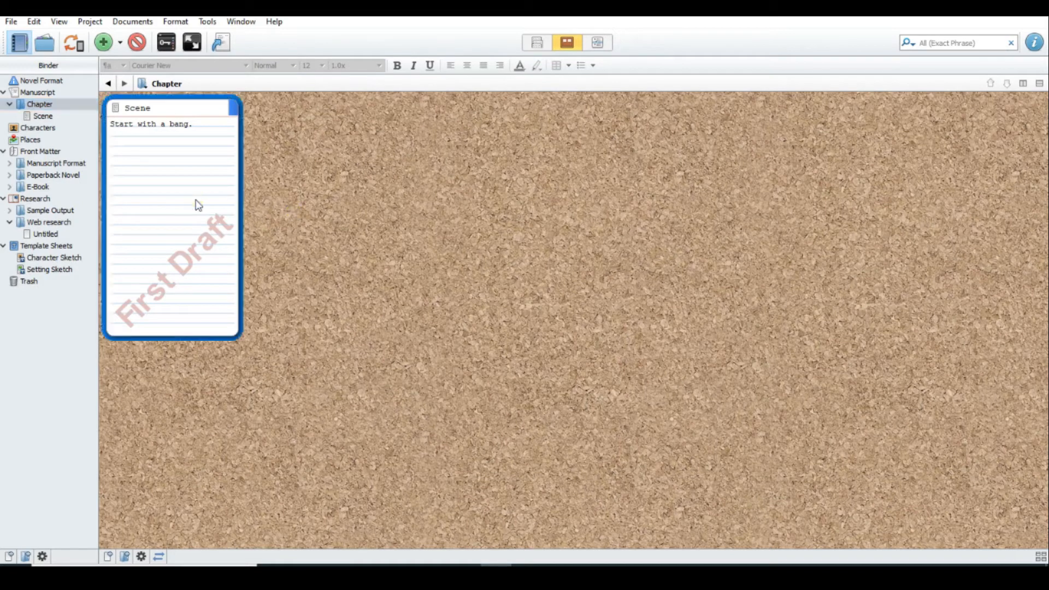
pyautogui.click(210, 127)
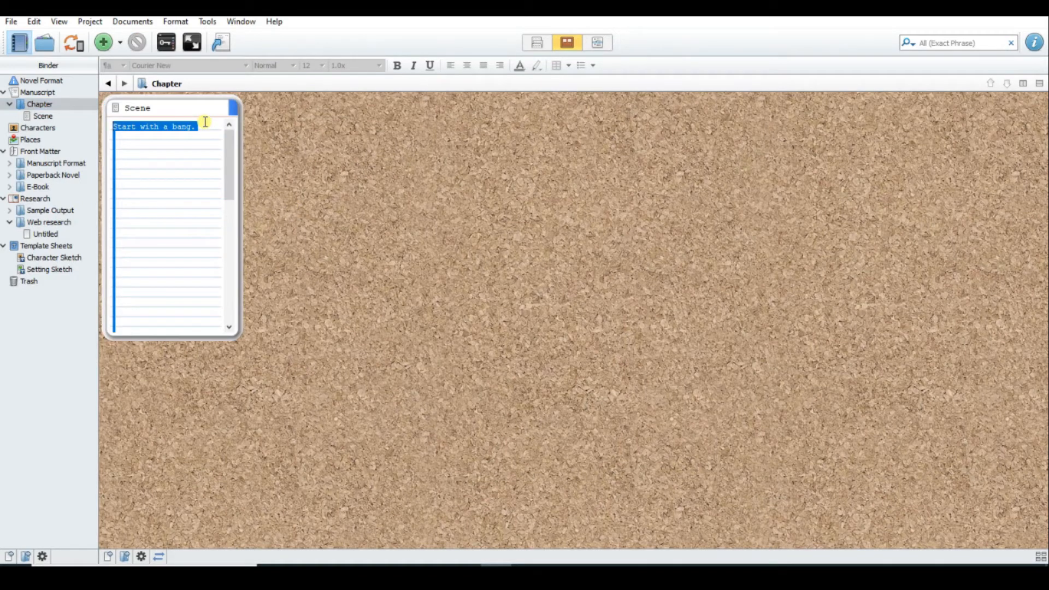
pyautogui.moveTo(230, 173); pyautogui.dragTo(230, 323)
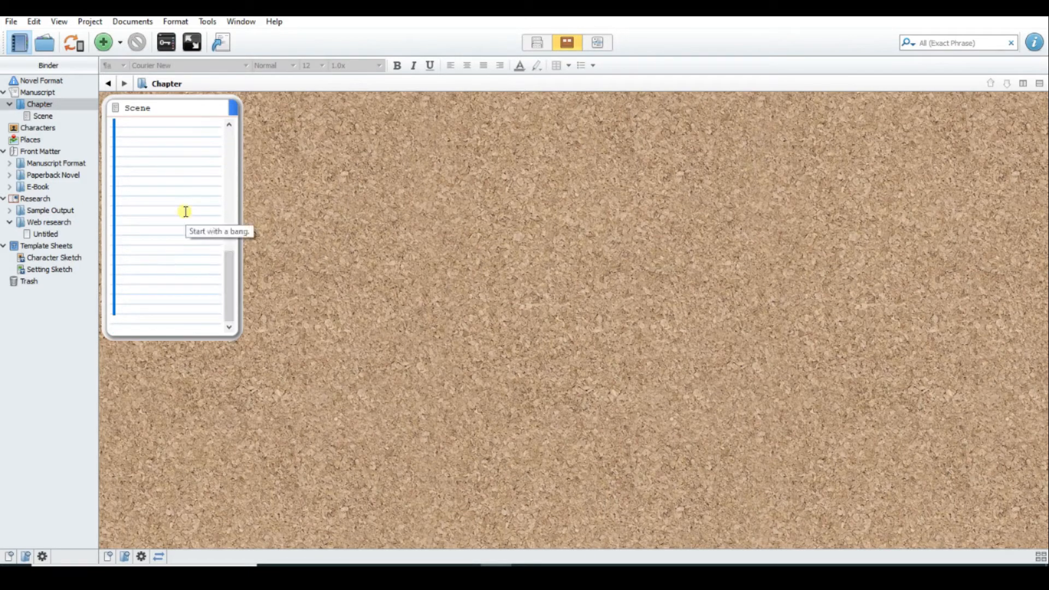
# - Open the Scene document, show its inspector and switch from the general project notes to the document notes
pyautogui.click(38, 116)
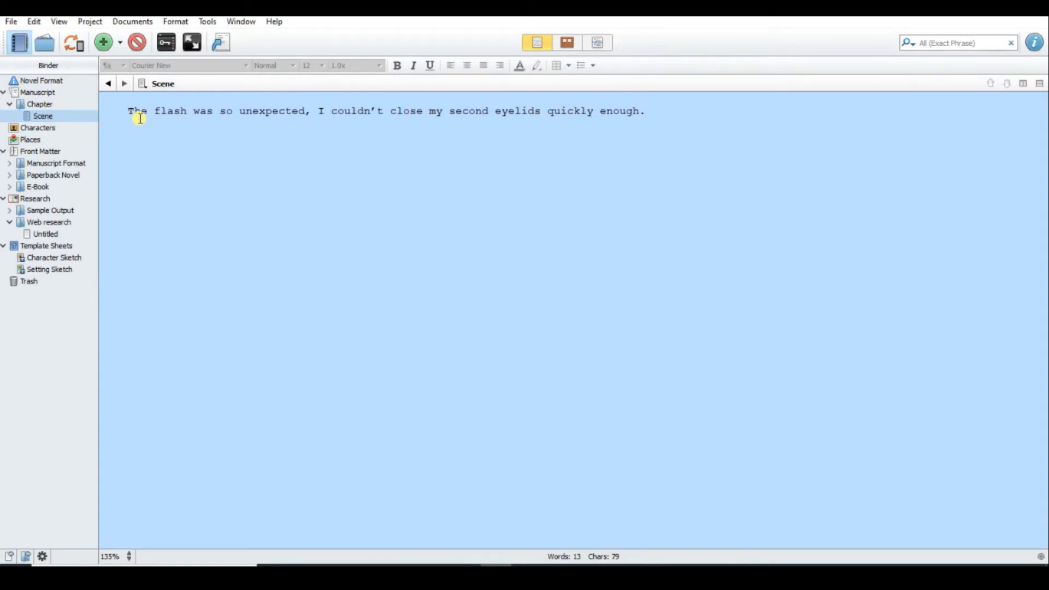
pyautogui.click(1033, 44)
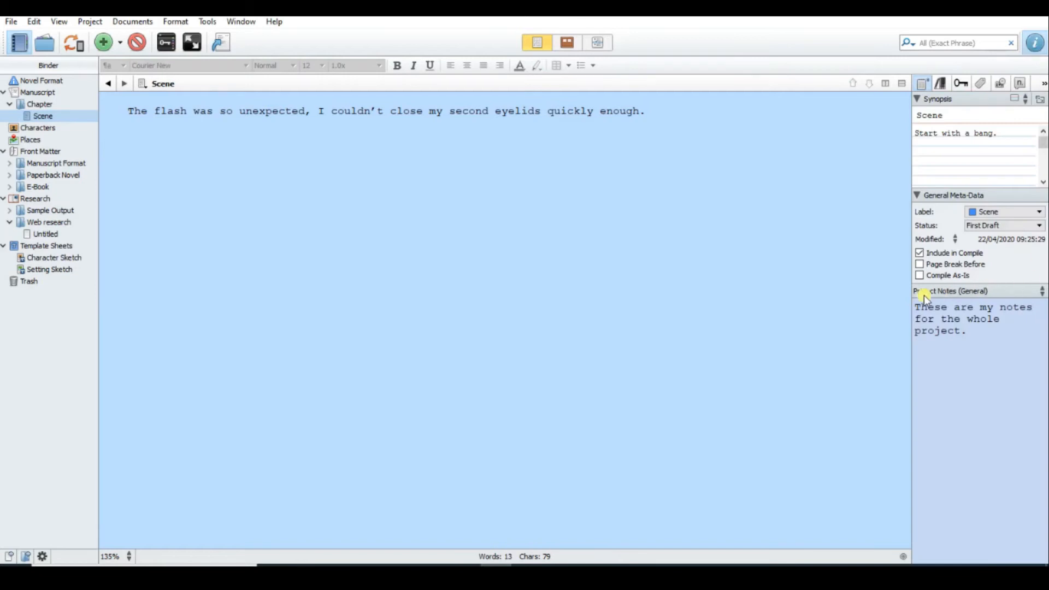
pyautogui.click(999, 378)
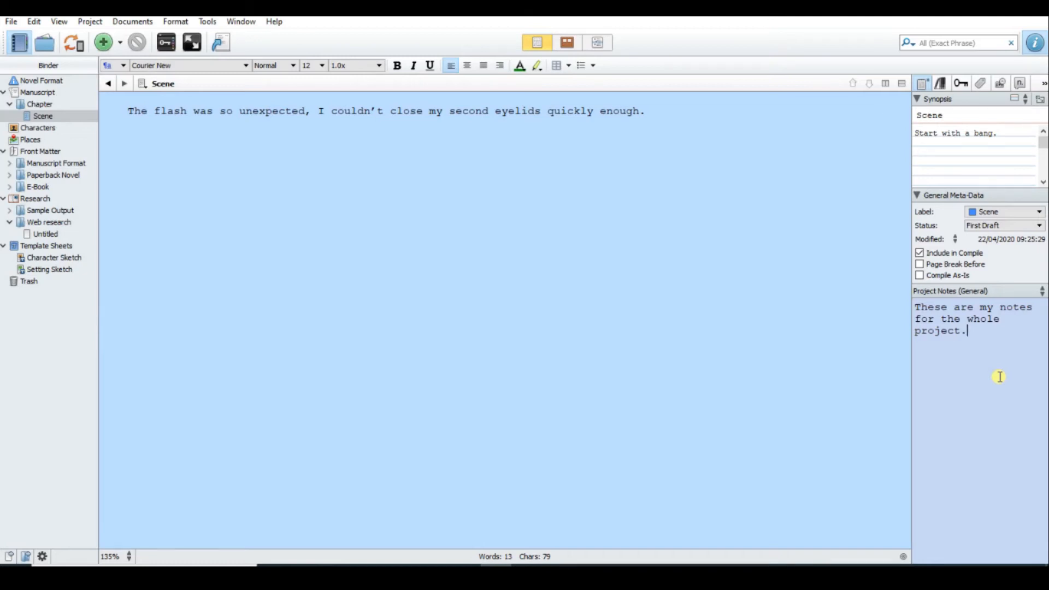
pyautogui.click(1041, 290)
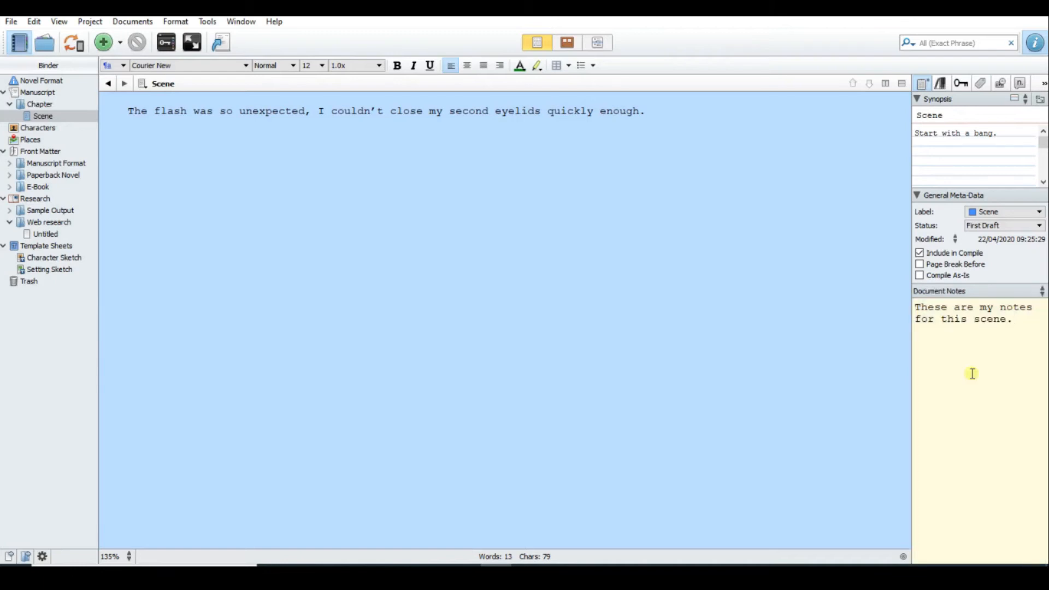
pyautogui.click(973, 374)
pyautogui.hotkey('ctrl', 'j')
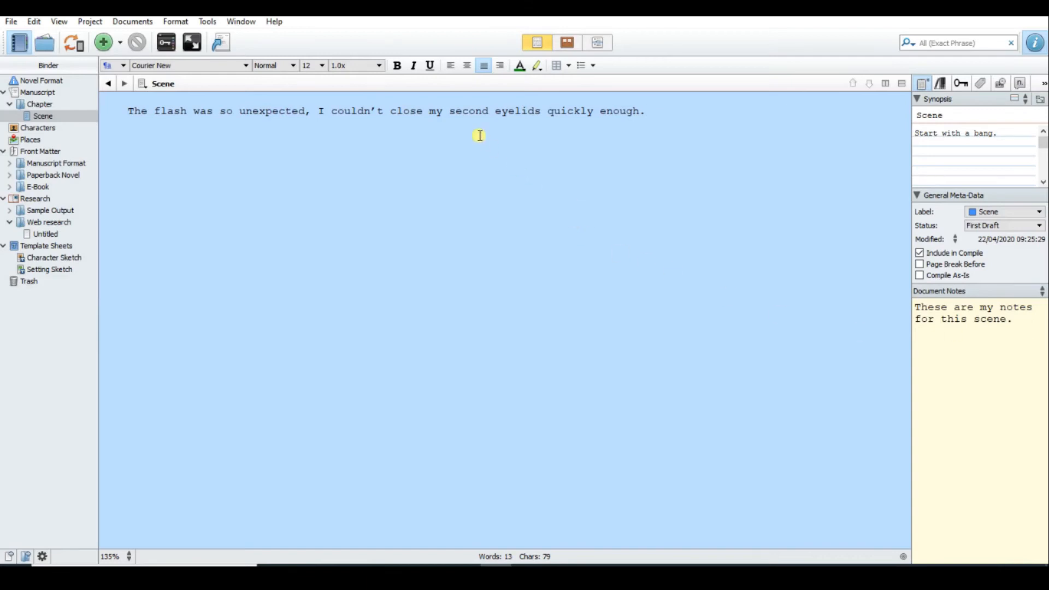
# - Attach the comment "Is there a proper name for this?" to "second eyelids" in the Scene text, and delete the comment
pyautogui.moveTo(452, 112); pyautogui.dragTo(540, 116)
pyautogui.click(174, 22)
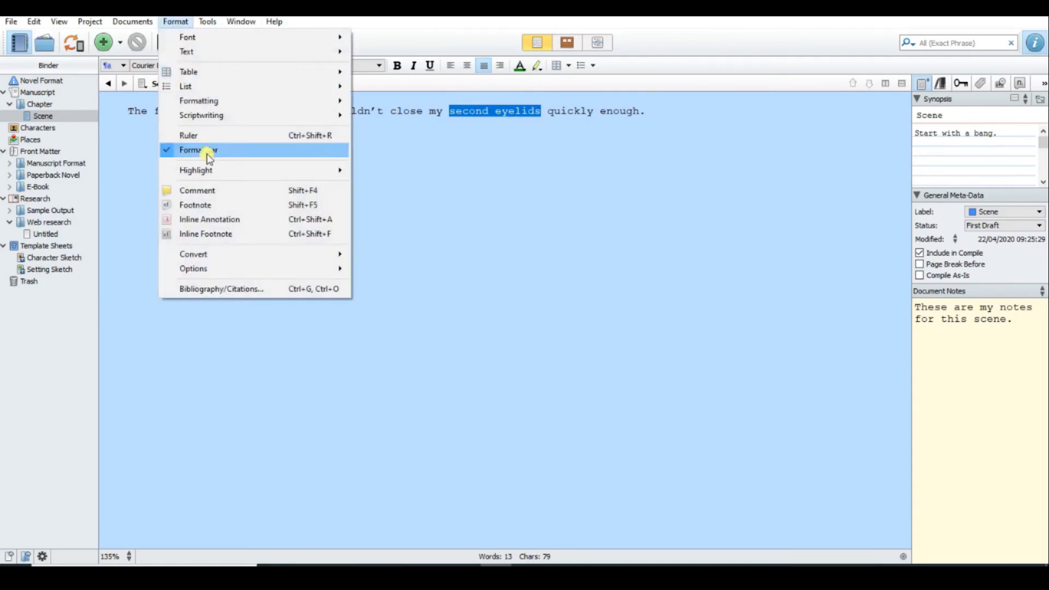
pyautogui.click(221, 191)
pyautogui.write('Is there a proper name for t')
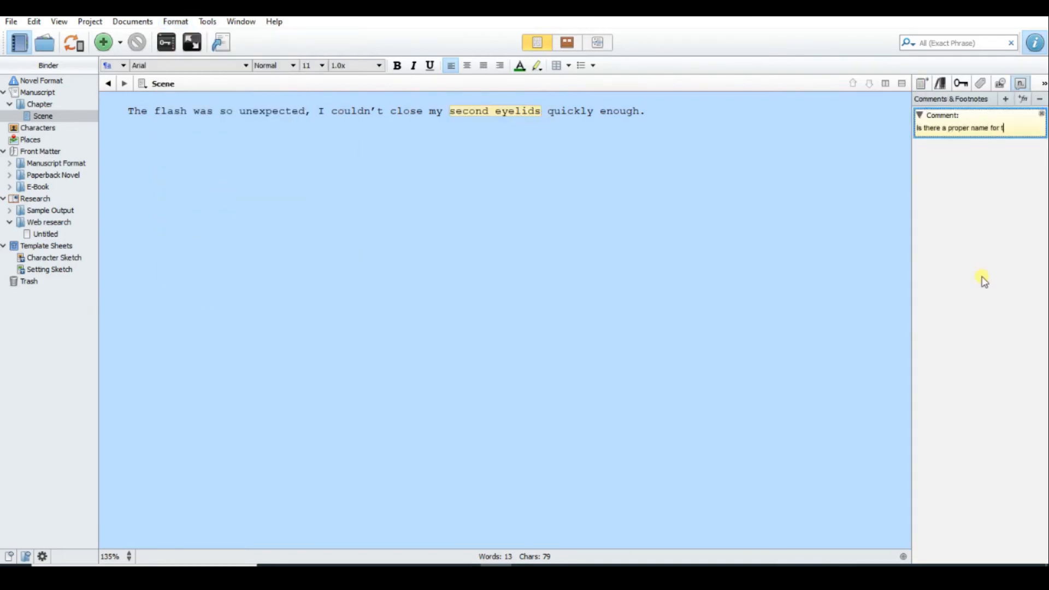
pyautogui.write('his?')
pyautogui.click(885, 136)
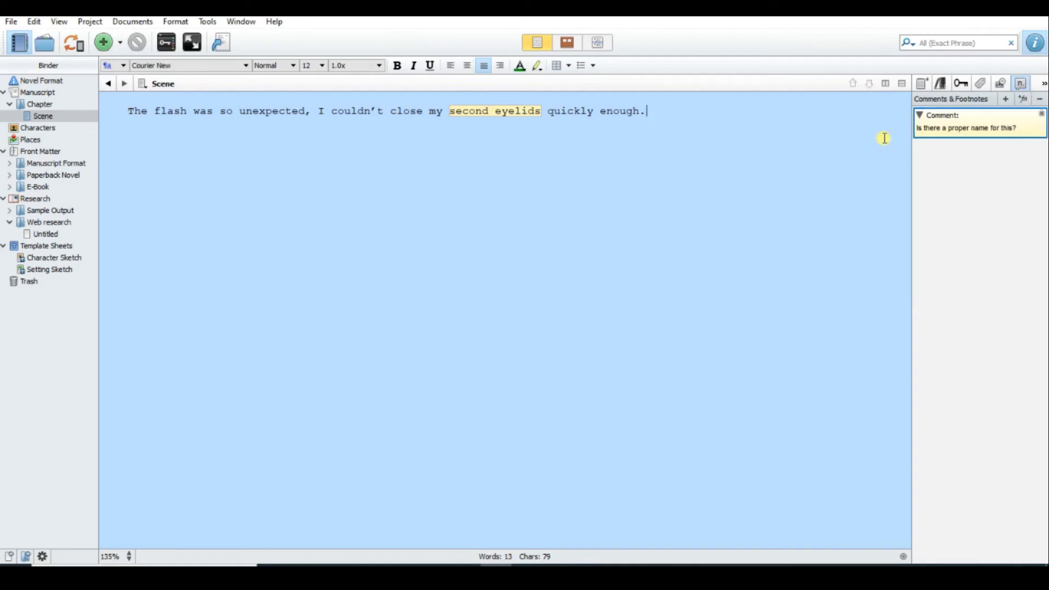
pyautogui.click(1042, 116)
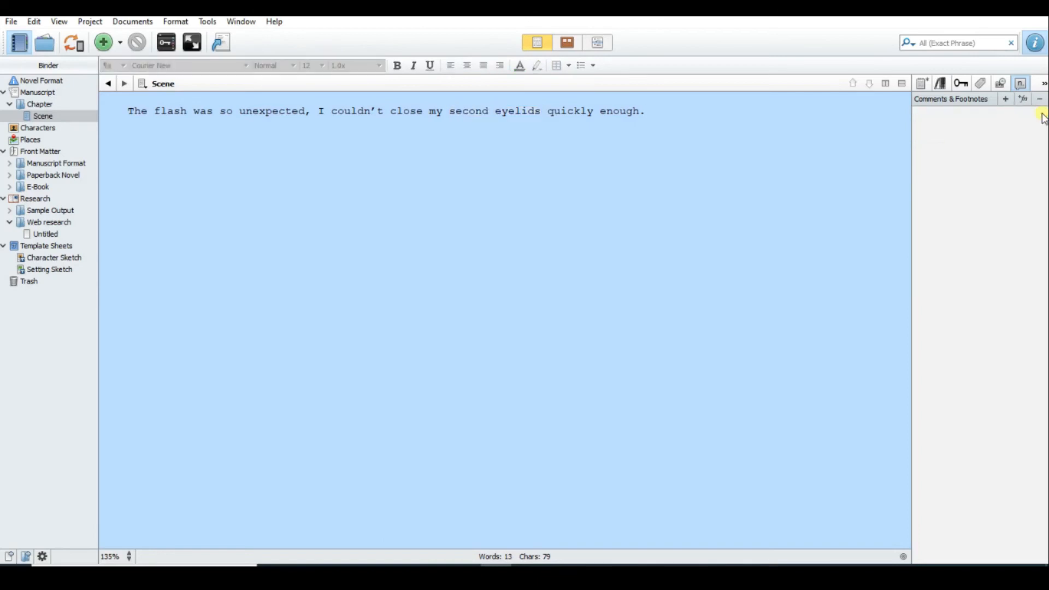
# - Insert the inline annotation "check that this is the right word" after "eyelids" and remove it from the sentence
pyautogui.click(176, 22)
pyautogui.click(233, 217)
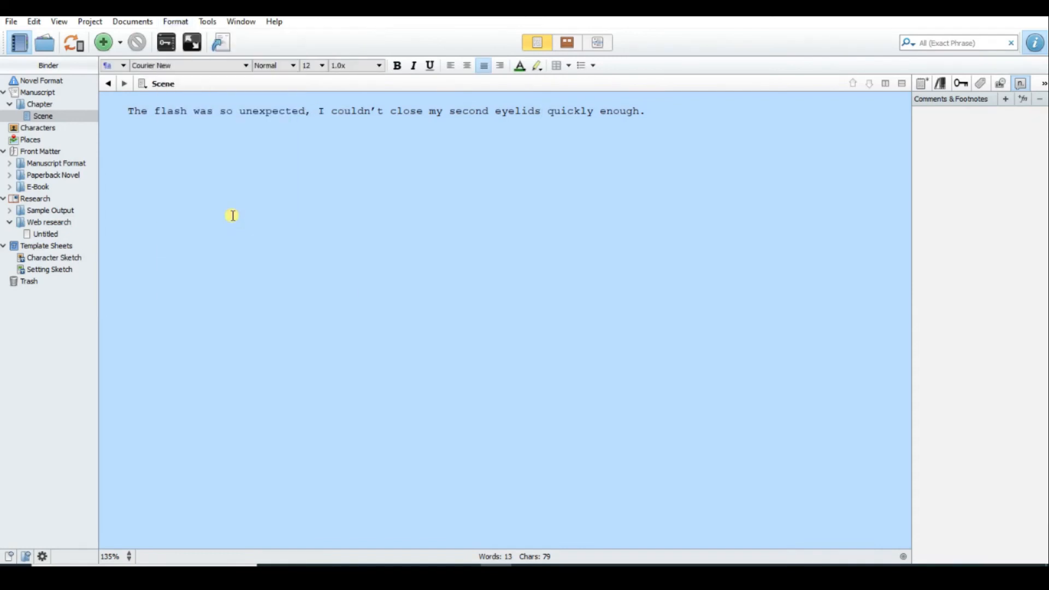
pyautogui.write('check that this is the right')
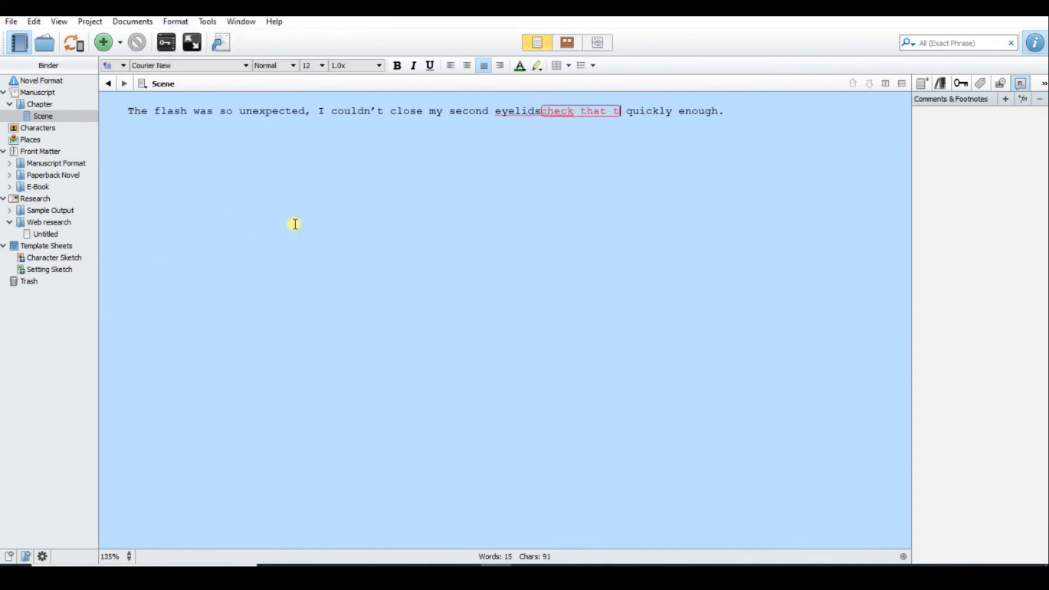
pyautogui.write(' word')
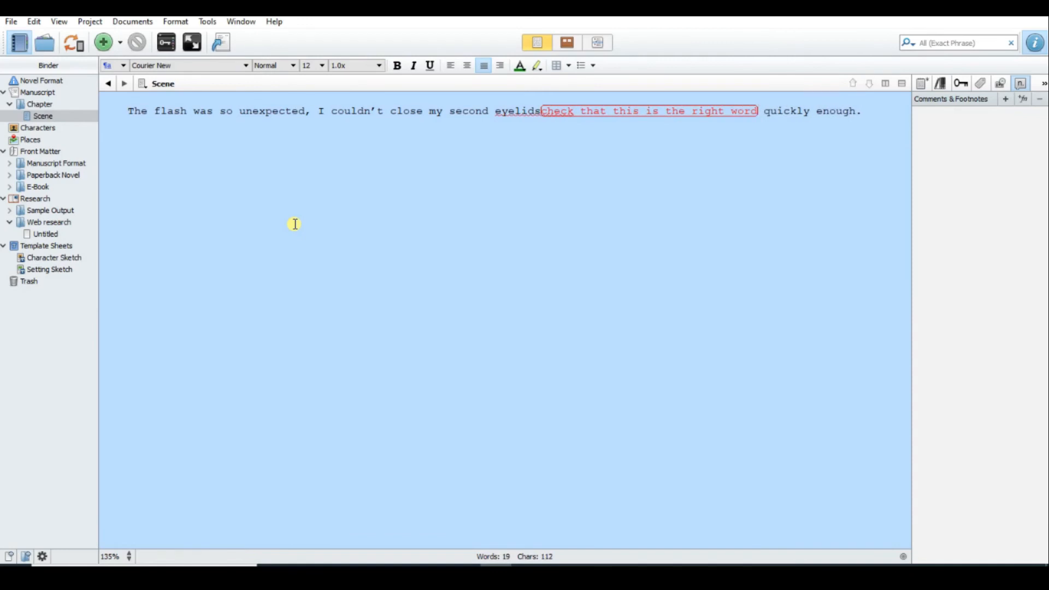
pyautogui.moveTo(763, 112)
pyautogui.mouseDown()
pyautogui.moveTo(681, 124)
pyautogui.moveTo(543, 113)
pyautogui.mouseUp()
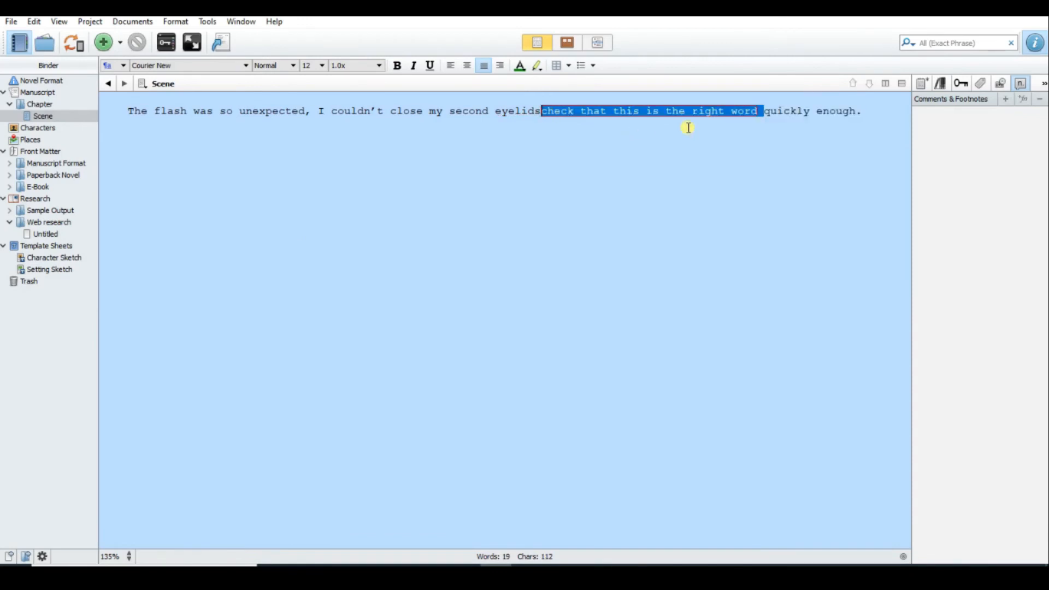
pyautogui.press('BackSpace')
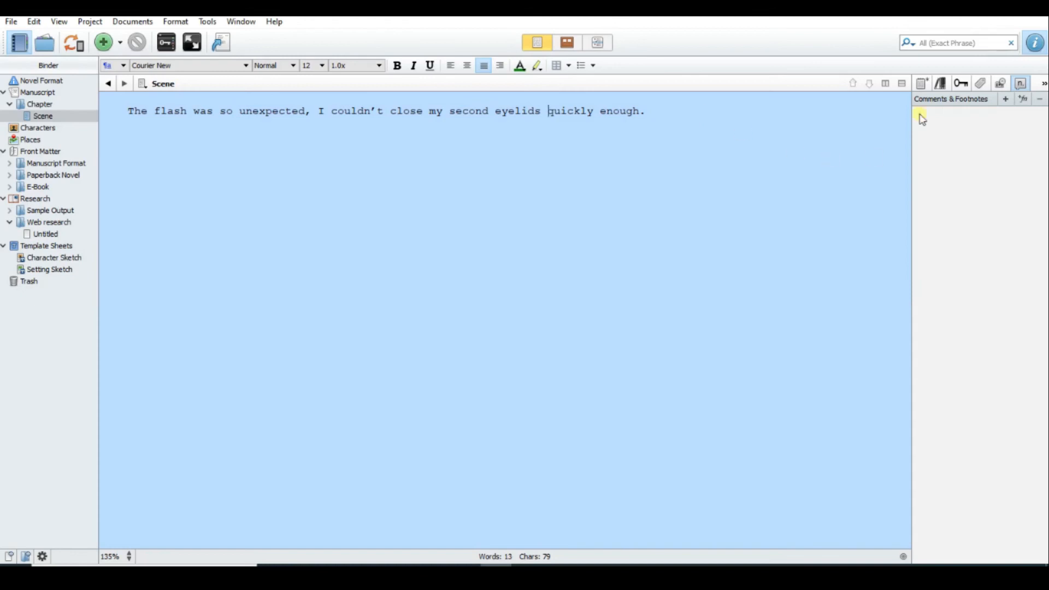
# - Add an internal reference to the Character Sketch template sheet to the Scene's document references
pyautogui.click(941, 85)
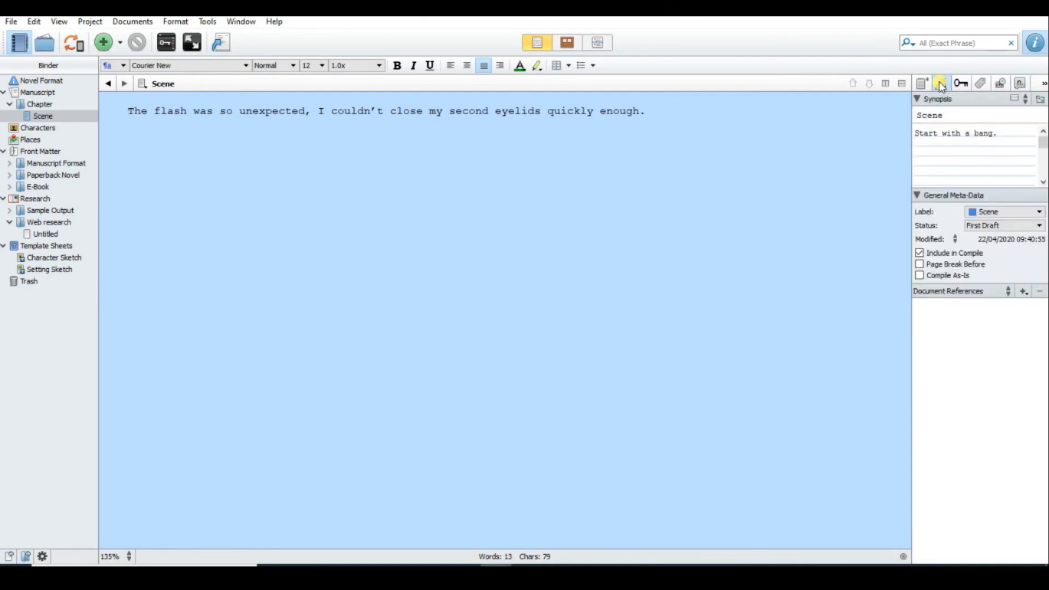
pyautogui.click(1024, 291)
pyautogui.moveTo(945, 307)
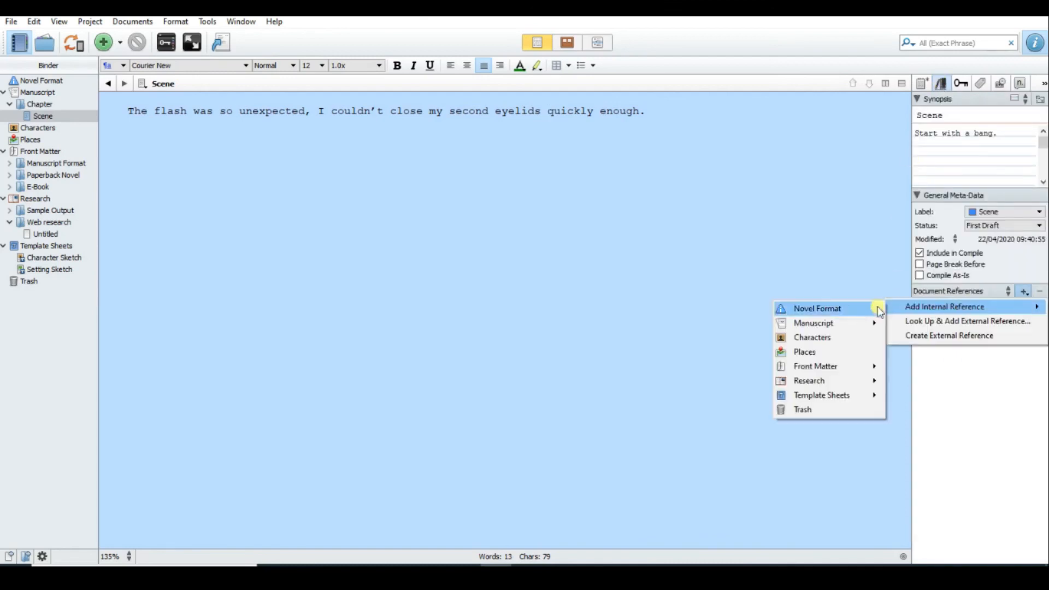
pyautogui.moveTo(839, 395)
pyautogui.click(929, 398)
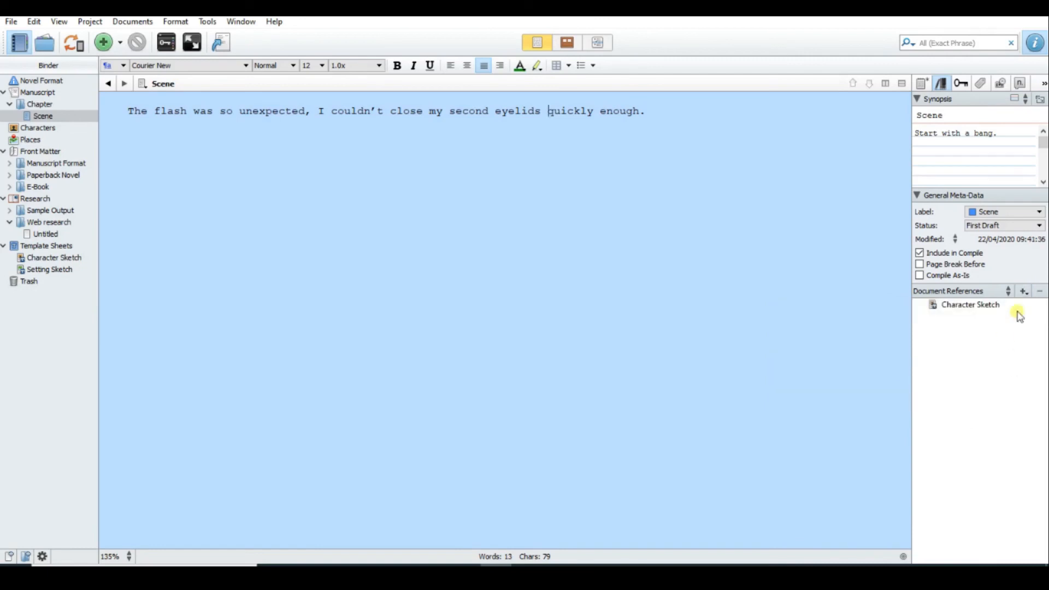
# - Create an external document reference for the Scene titled "My website" and enter the author's website address
pyautogui.click(1023, 290)
pyautogui.click(964, 335)
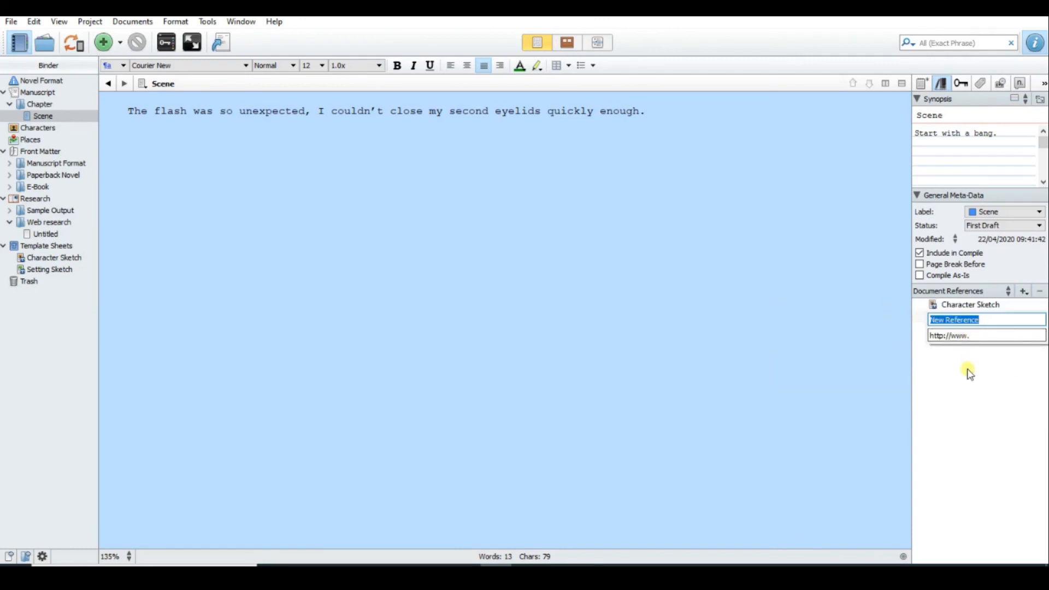
pyautogui.write('My website')
pyautogui.click(987, 336)
pyautogui.write('juleshorne.com')
pyautogui.click(982, 362)
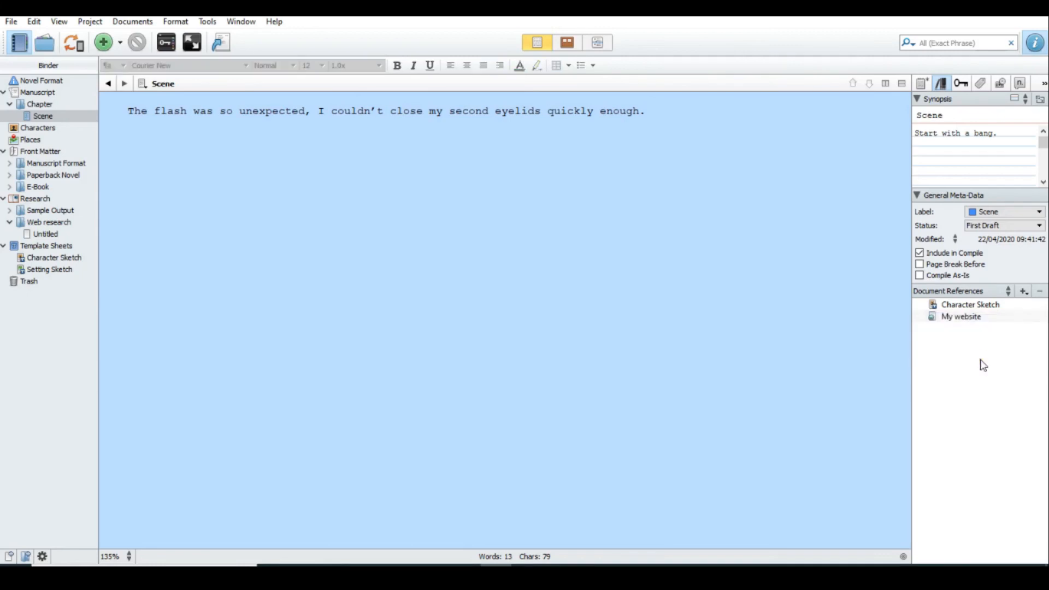